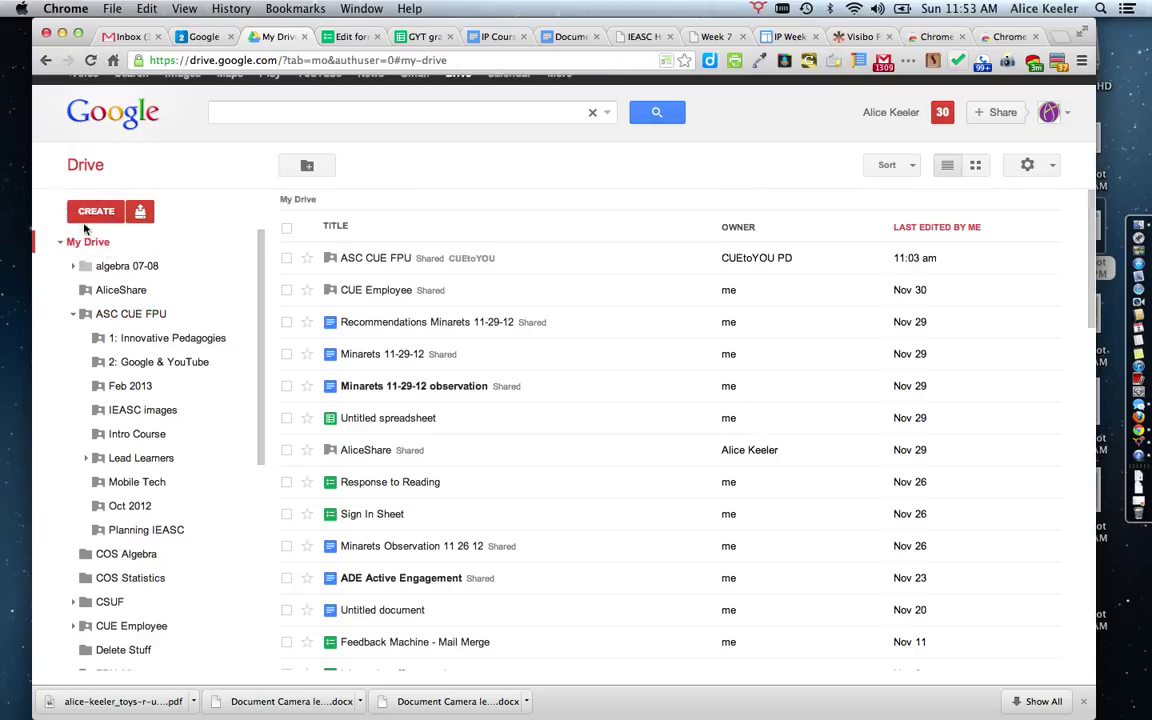
Step: Create a new blank Google Docs document from the Drive CREATE menu
left_click(92, 211)
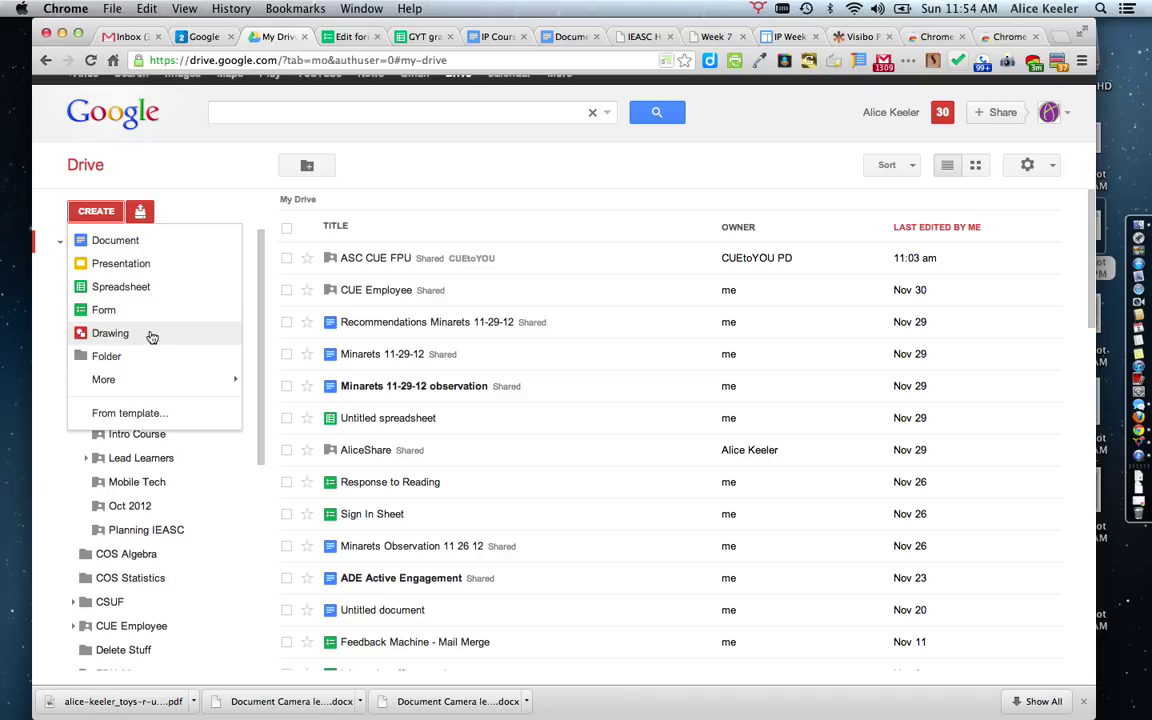
left_click(120, 245)
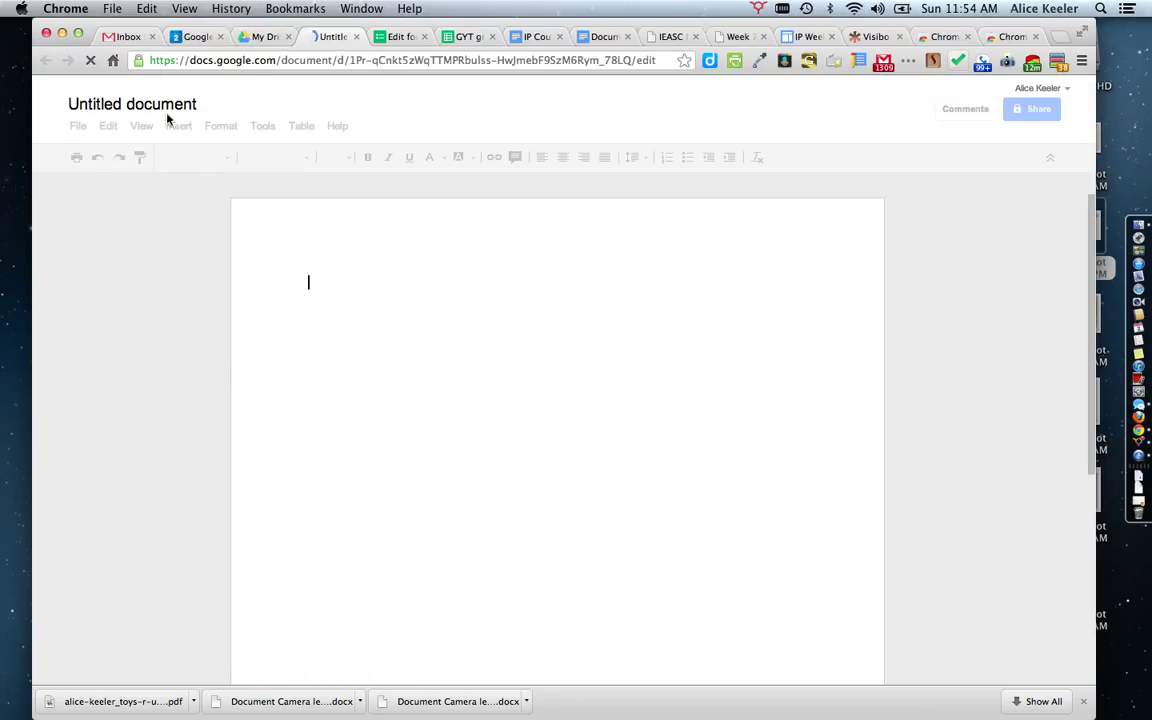
Step: Rename the untitled document to '1.7 Assignment' followed by the author's name
left_click(529, 60)
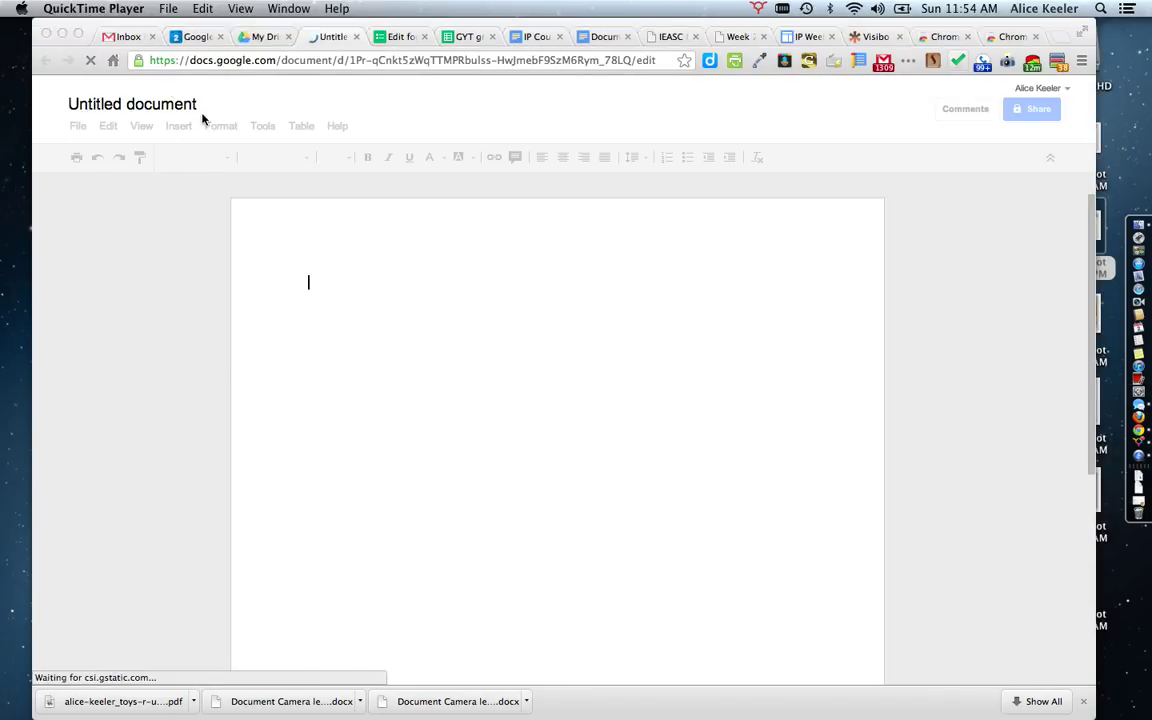
left_click(113, 106)
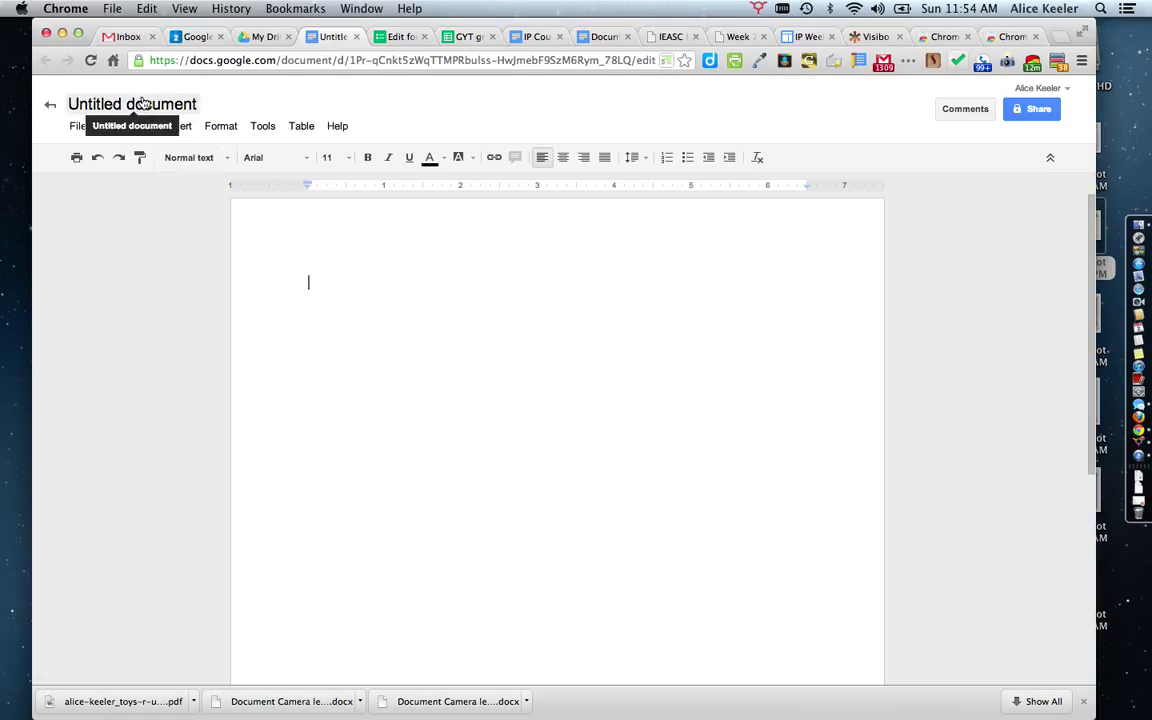
left_click(145, 105)
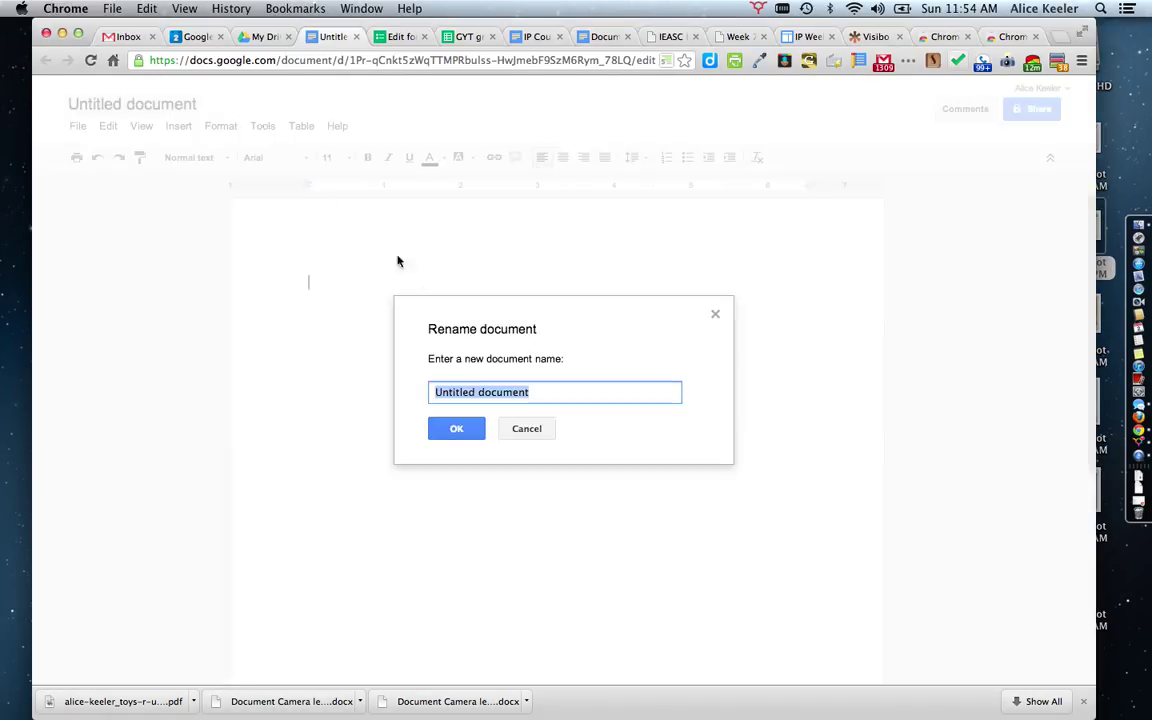
type("1.7 ")
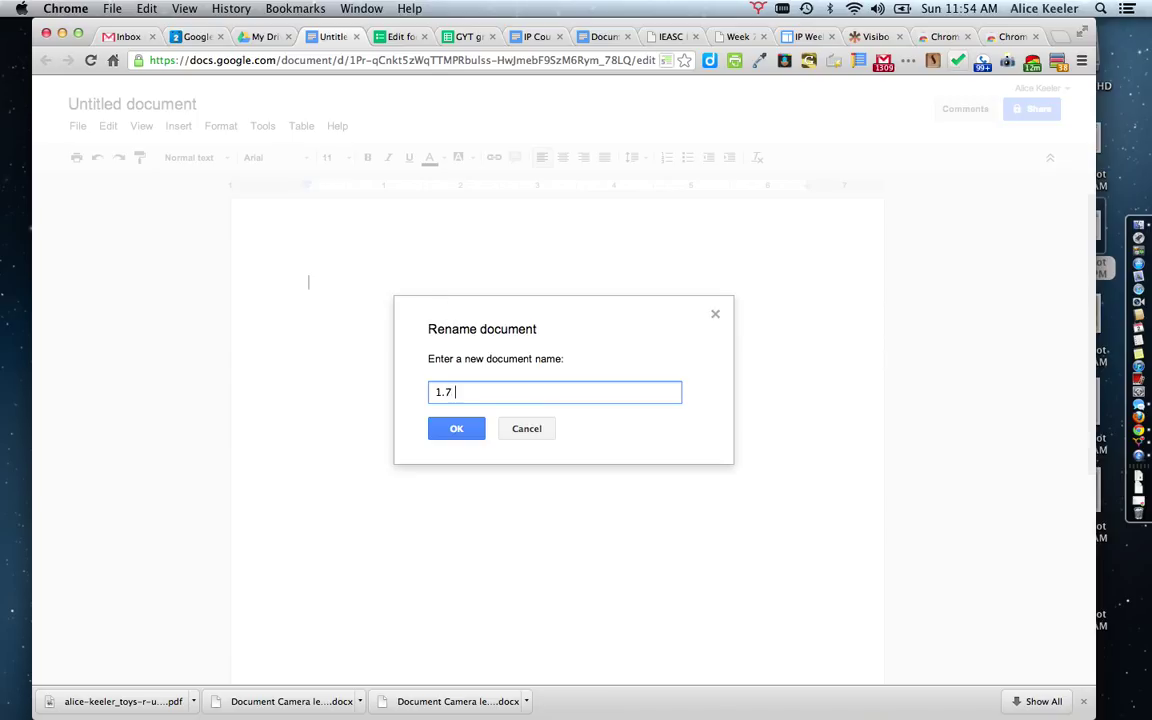
type("Assignment Alice Keeler")
left_click(457, 427)
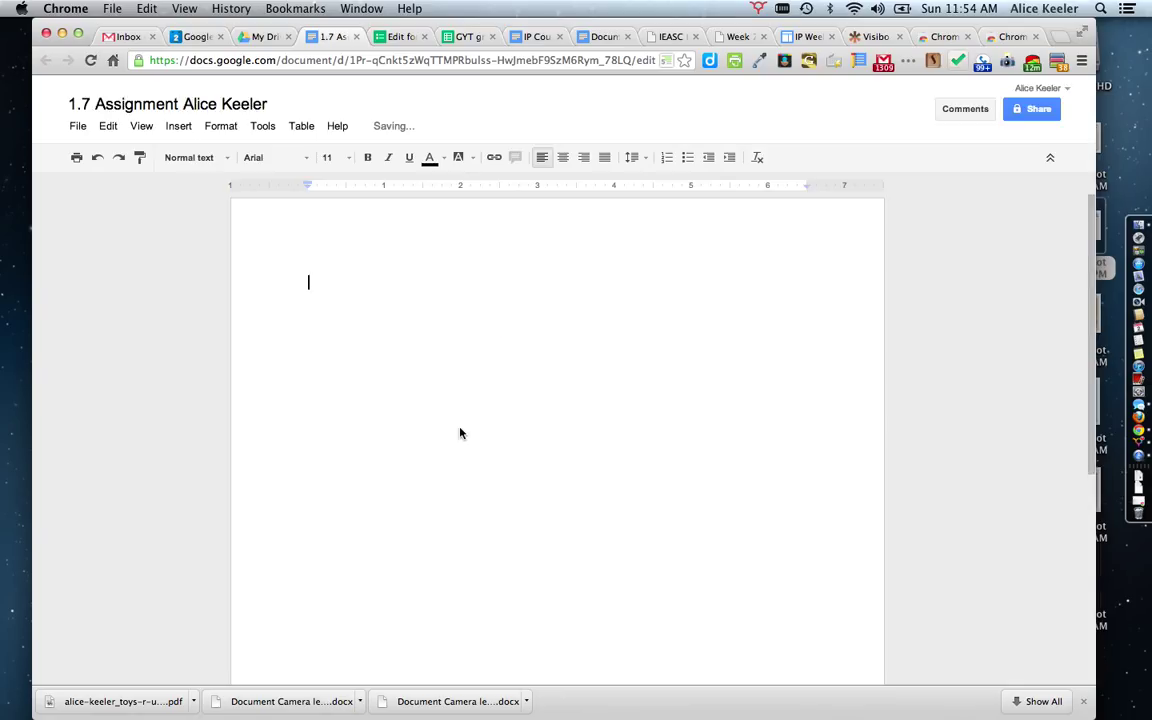
left_click(230, 105)
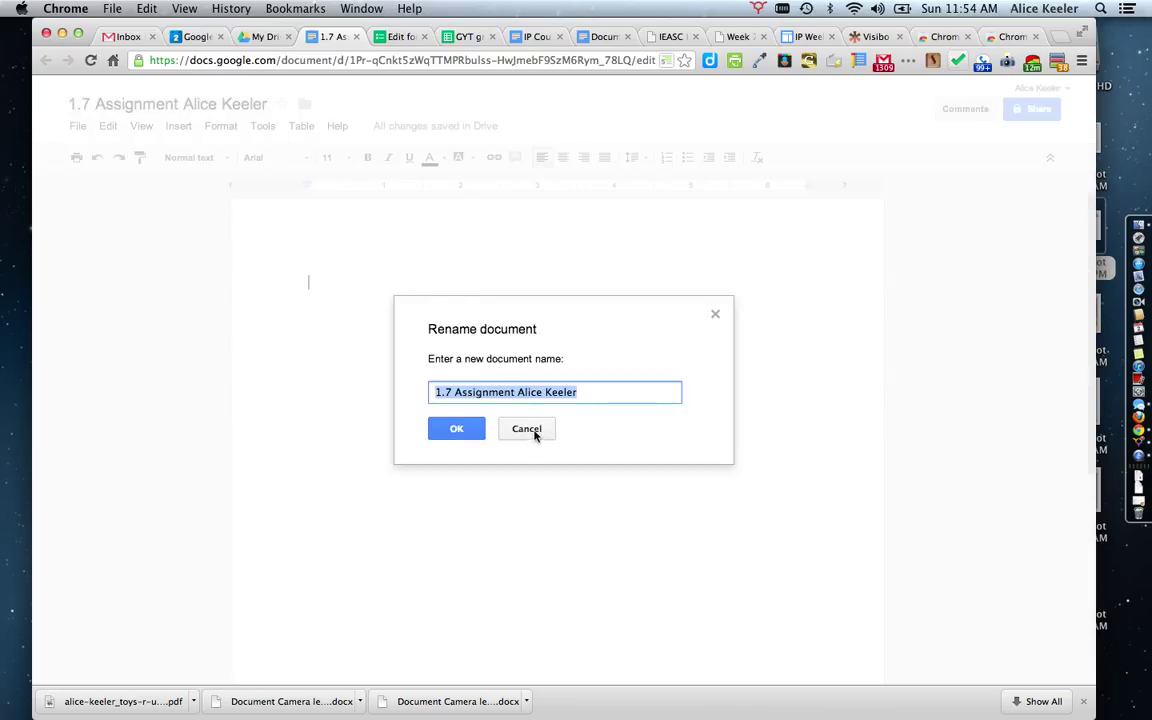
left_click(533, 431)
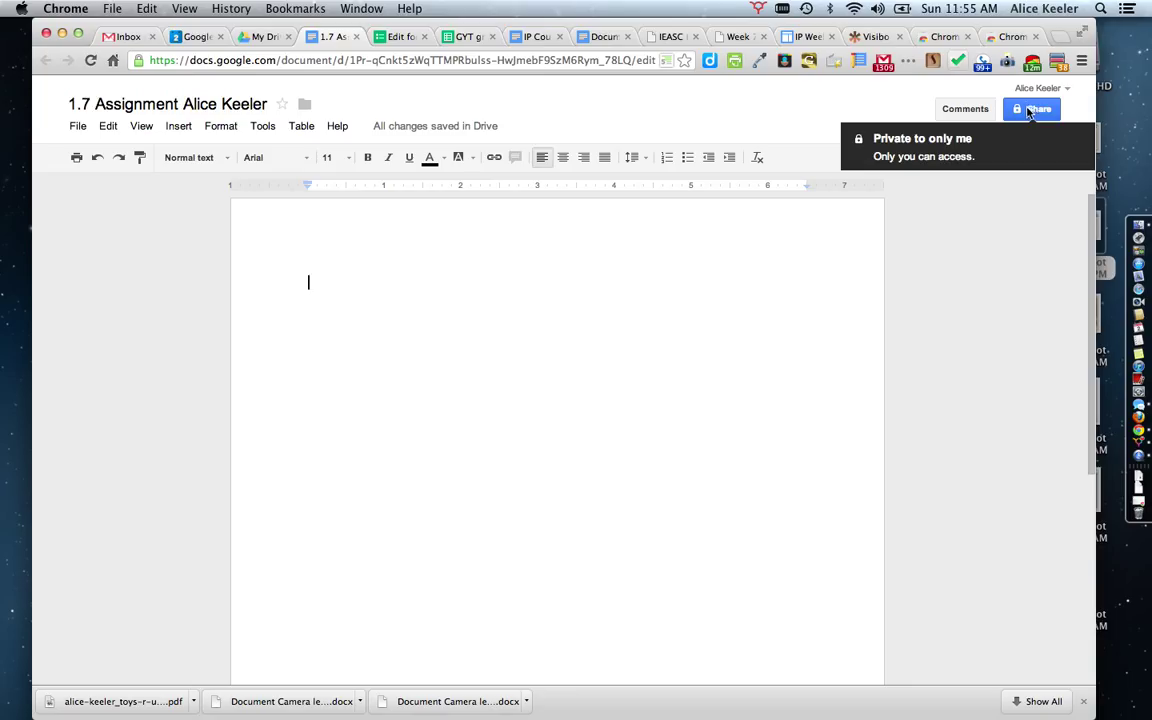
Step: Set the document's sharing visibility to Anyone with the link, with Can view access
left_click(1035, 112)
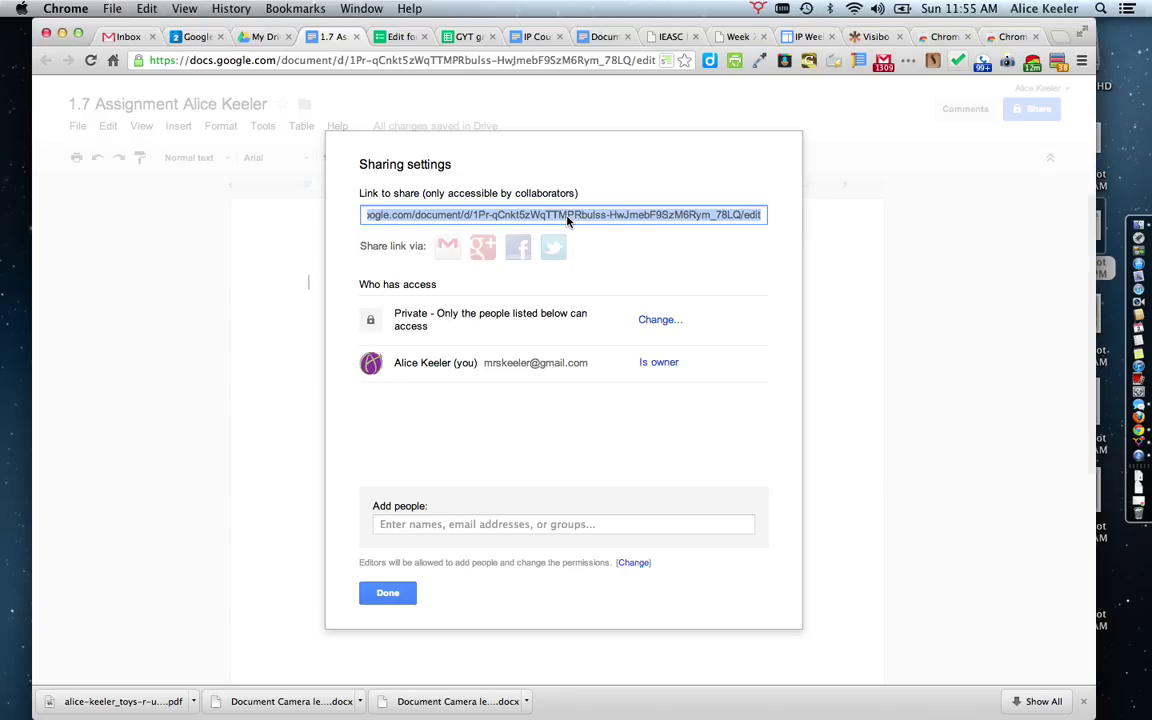
left_click(659, 322)
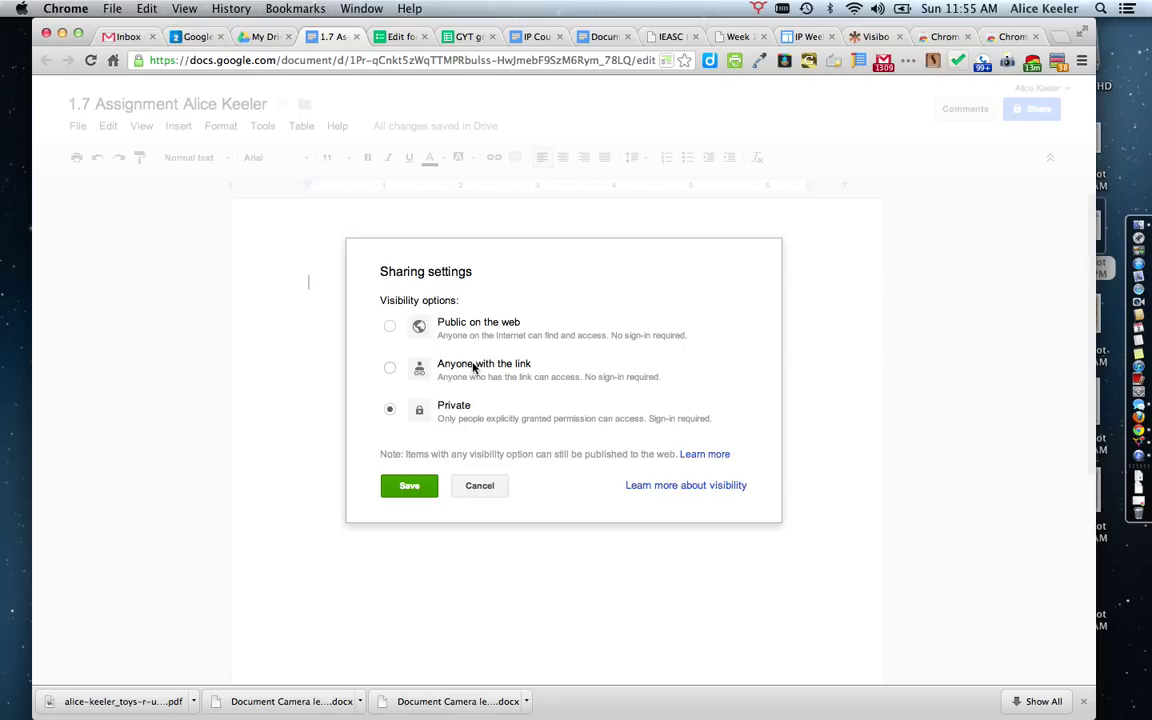
left_click(466, 328)
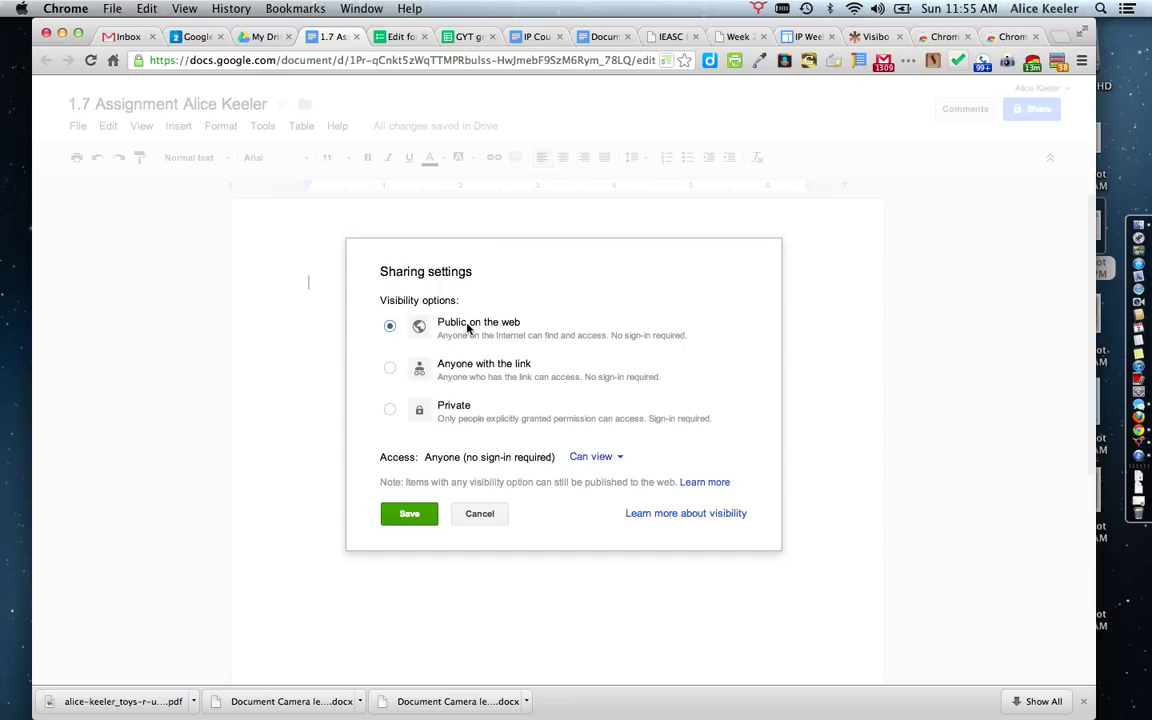
right_click(610, 461)
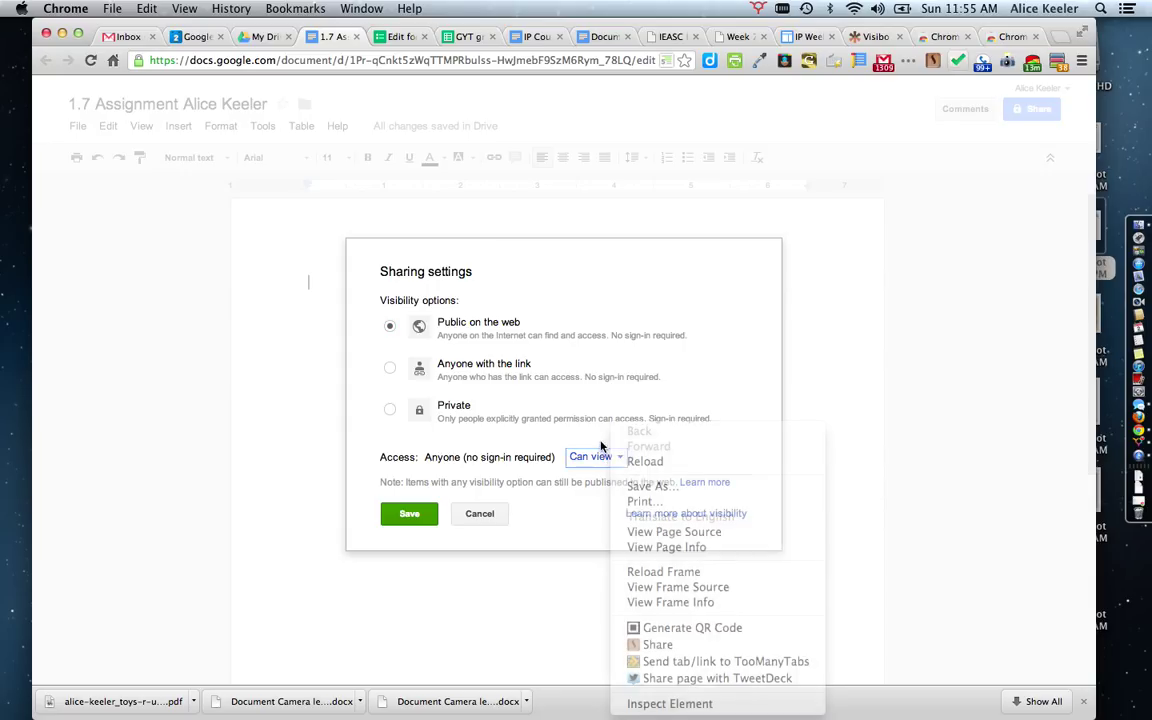
left_click(608, 459)
left_click(618, 458)
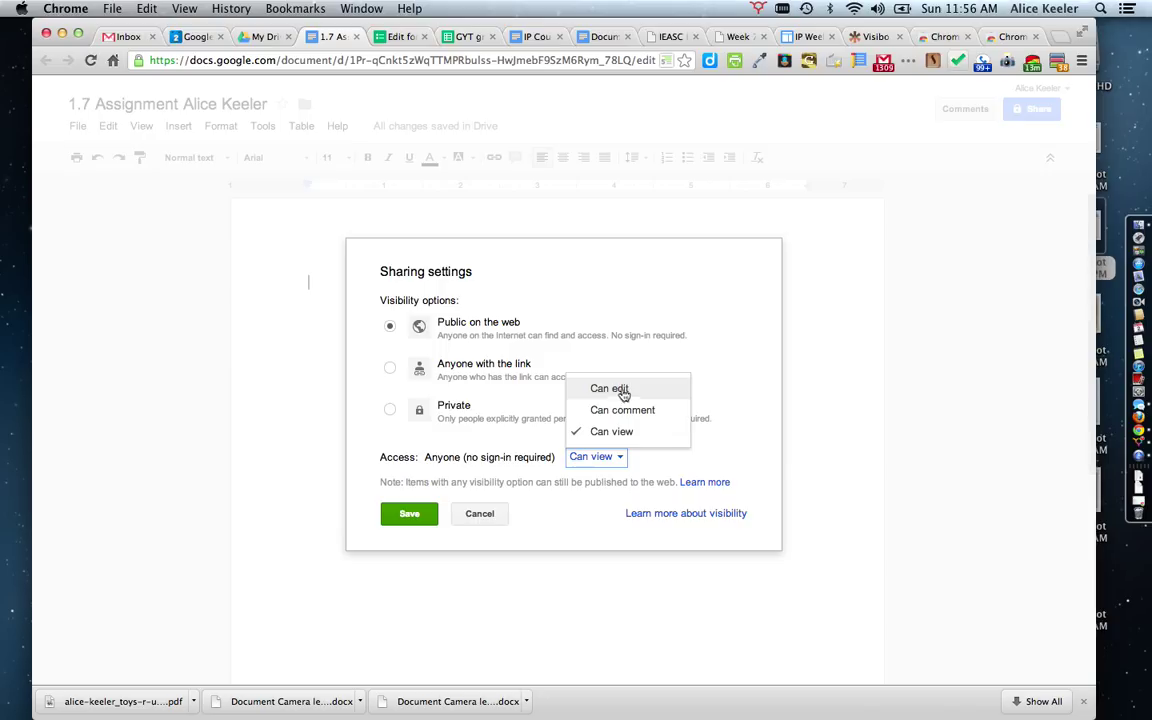
left_click(691, 365)
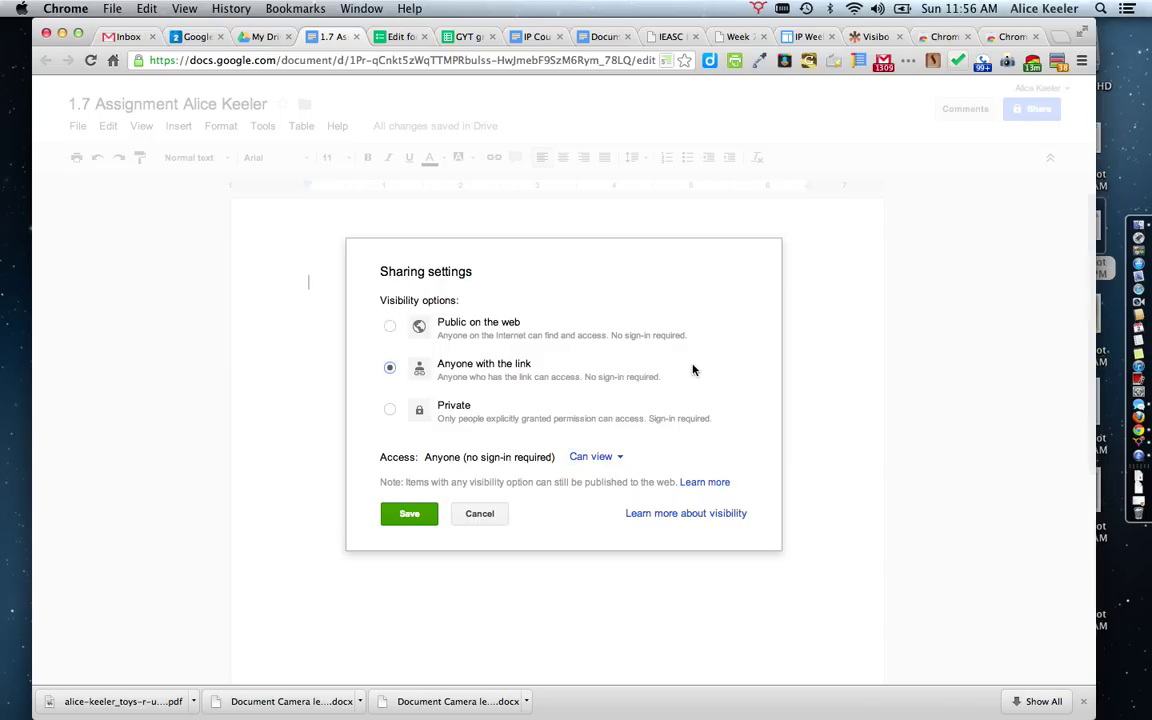
Step: Save the link visibility and add a contact as a collaborator by name
left_click(424, 515)
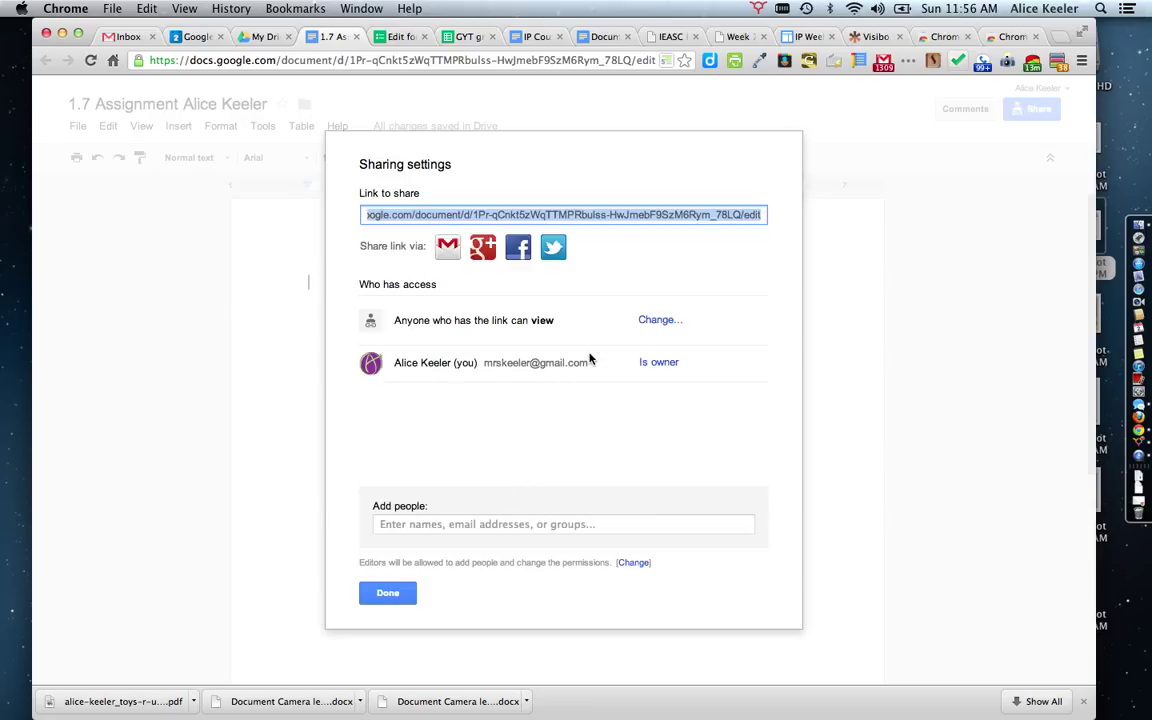
left_click(453, 524)
type("mary")
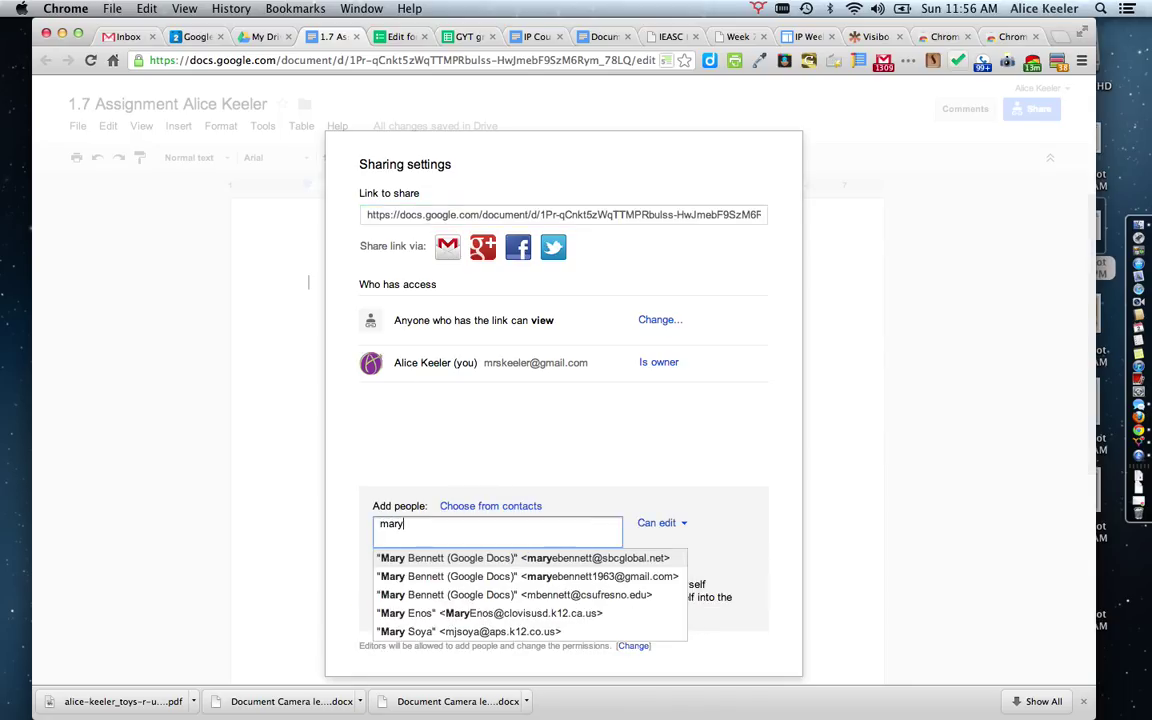
key("Return")
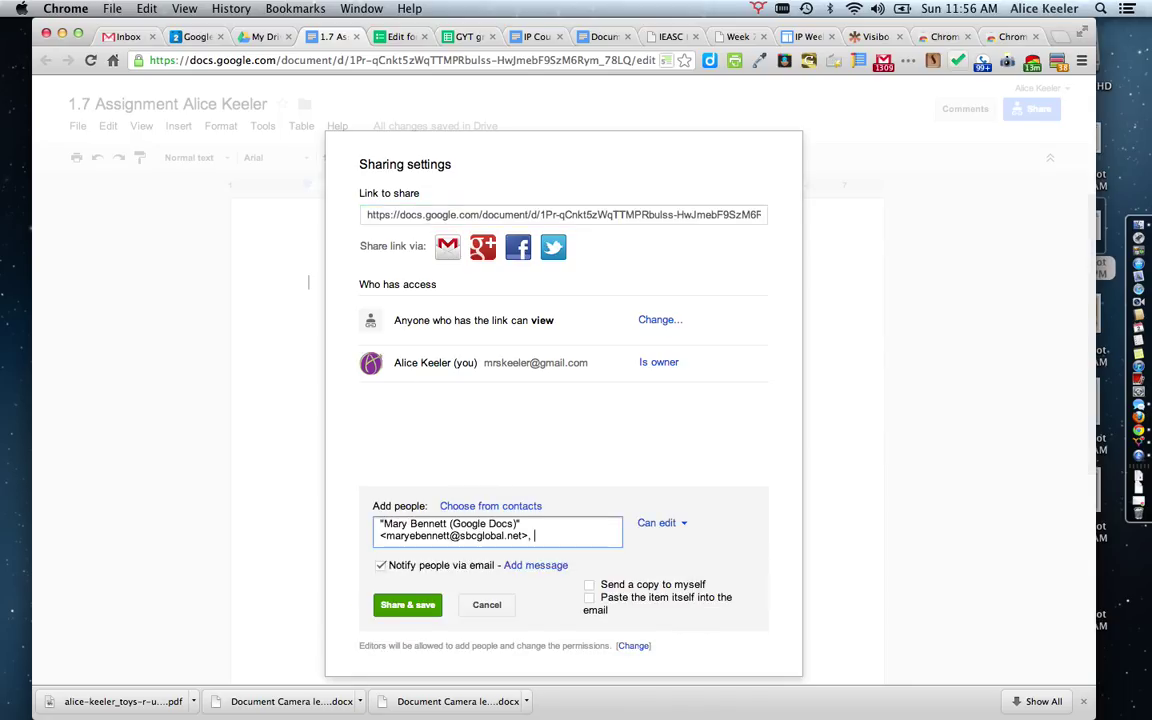
Step: Keep the collaborator's permission at Can edit and turn off email notification
left_click(684, 532)
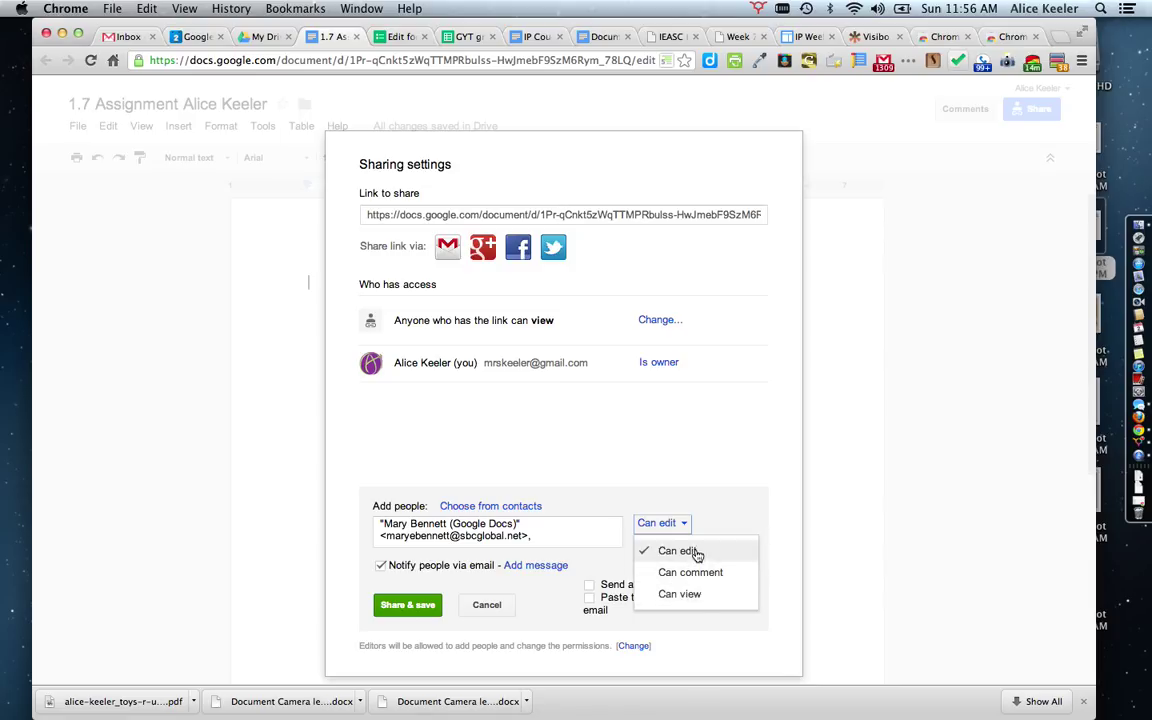
left_click(677, 550)
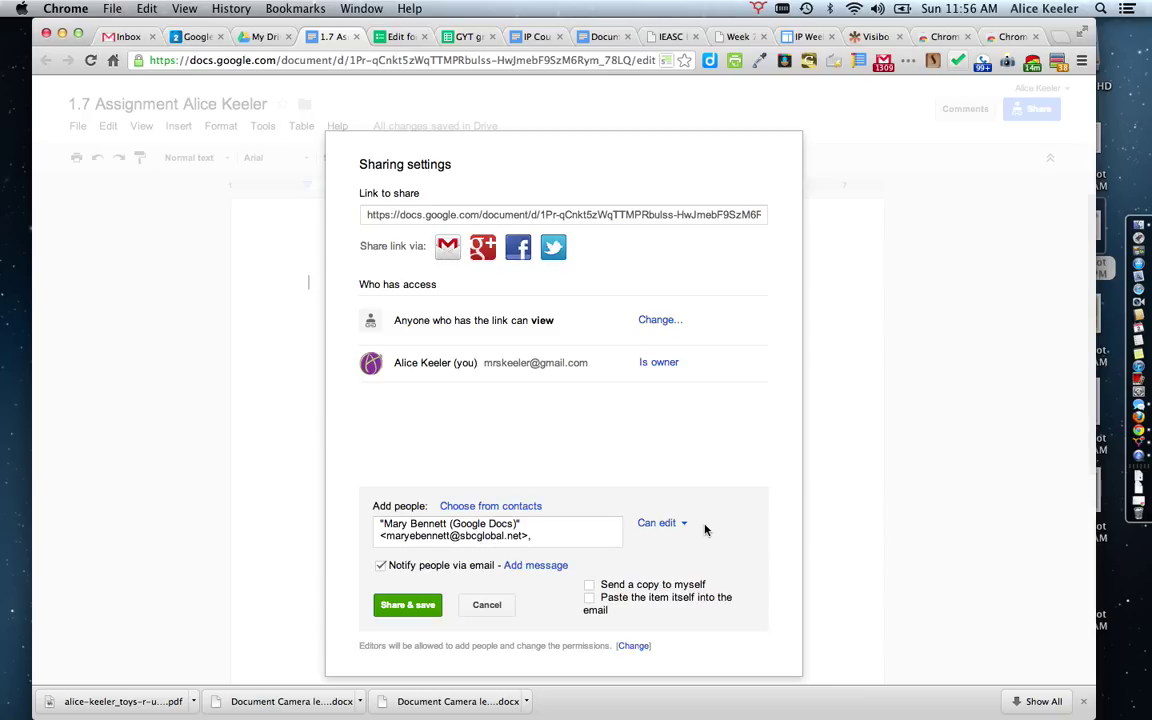
left_click(381, 566)
left_click(383, 567)
left_click(383, 567)
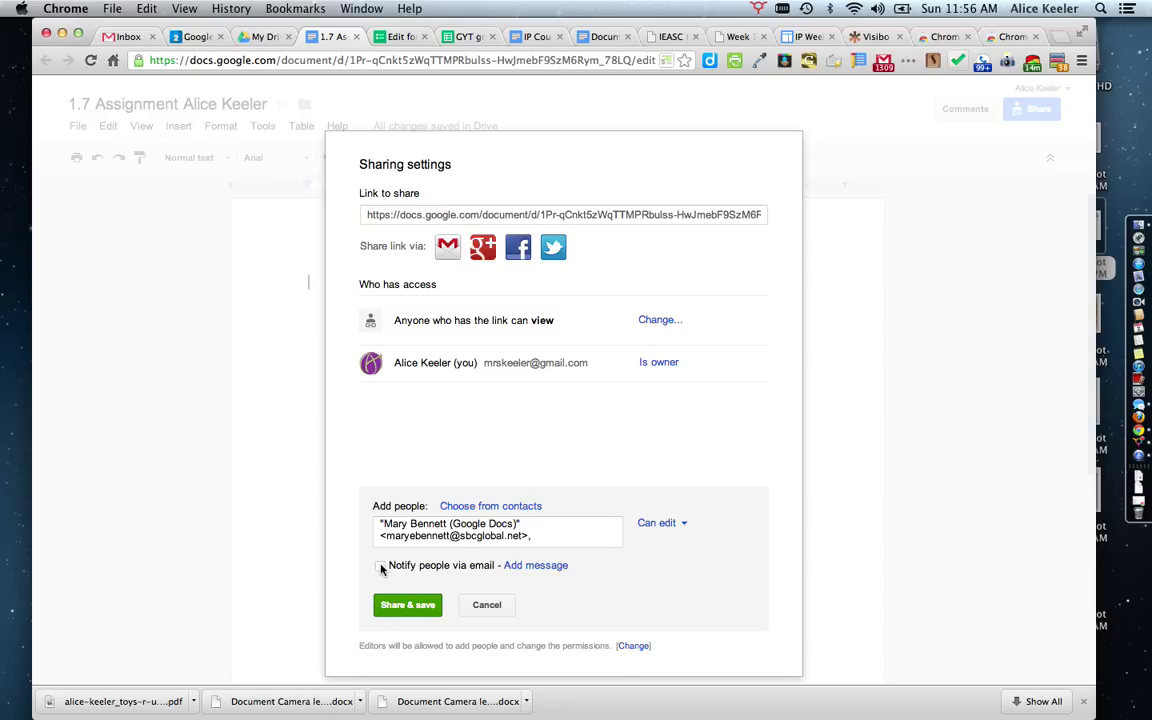
Step: Add the message 'I am sharing this project with you, would you mind giving me some feedback?'
left_click(555, 568)
type("I")
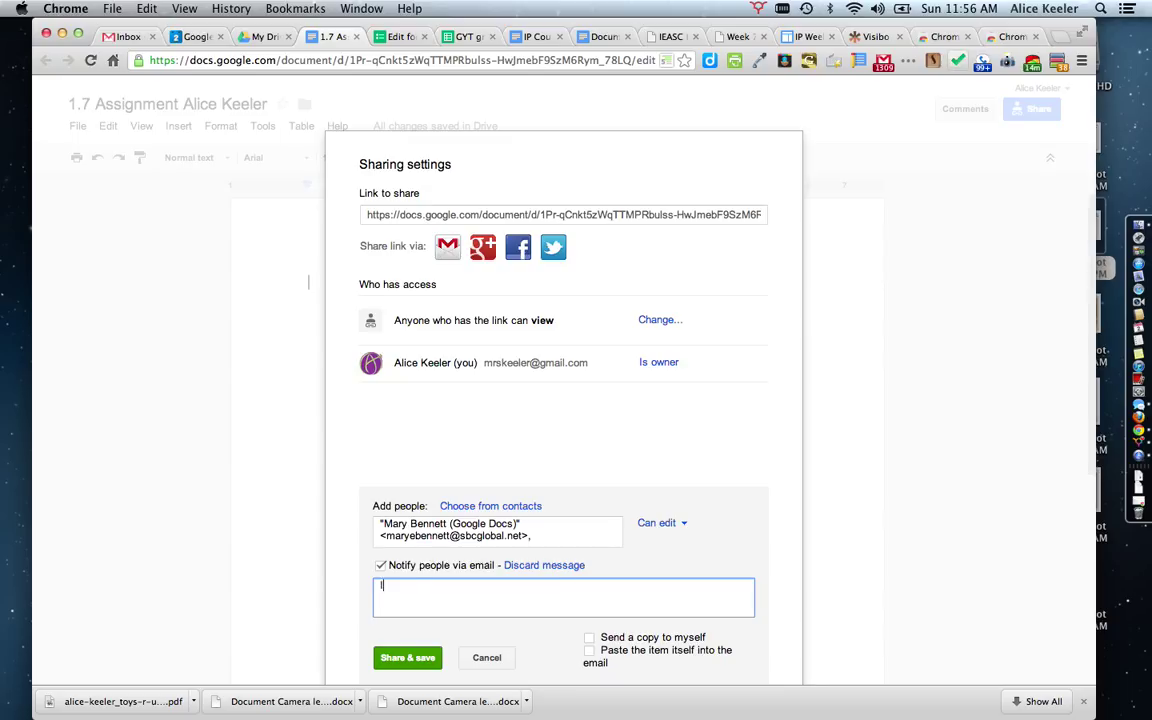
type(" am sharing this proj")
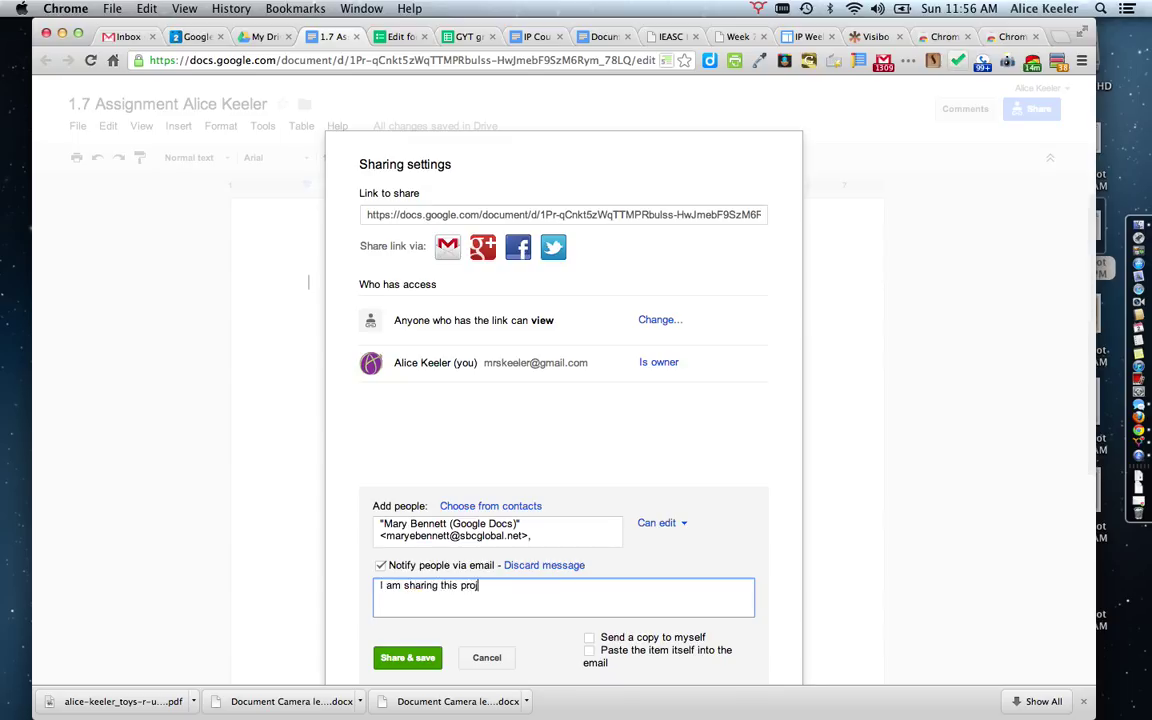
type("ect with you, ow")
key("BackSpace")
key("BackSpace")
type("would you mind giving")
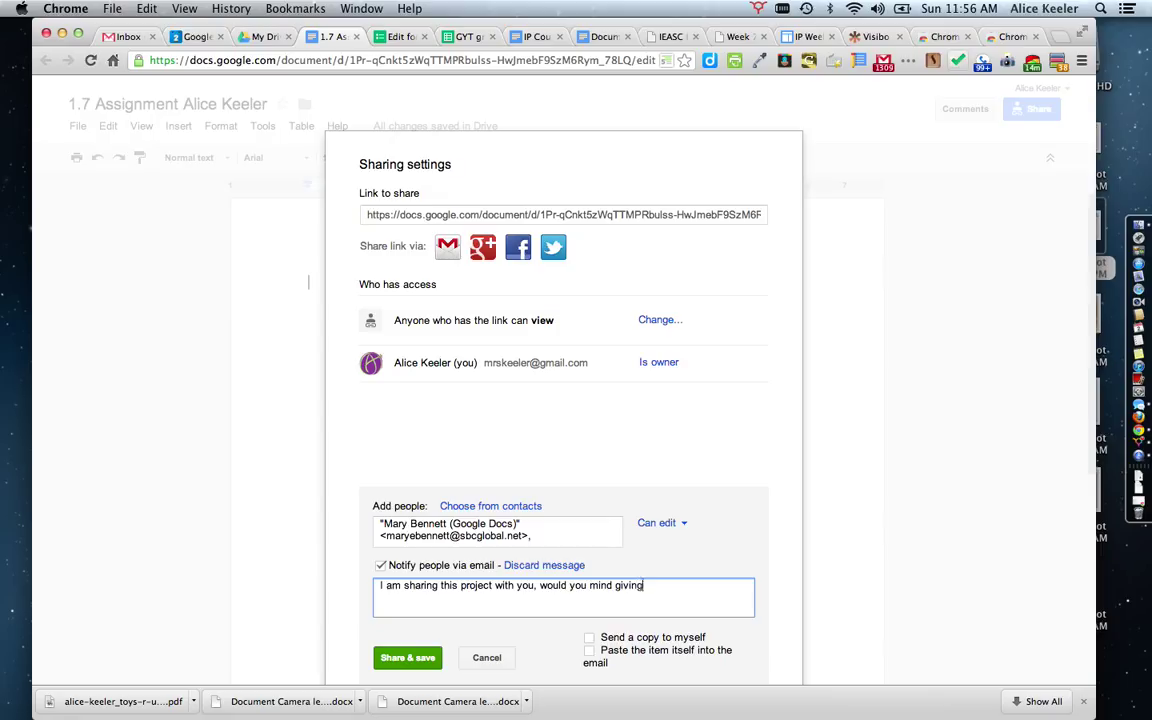
type(" me some feedback?")
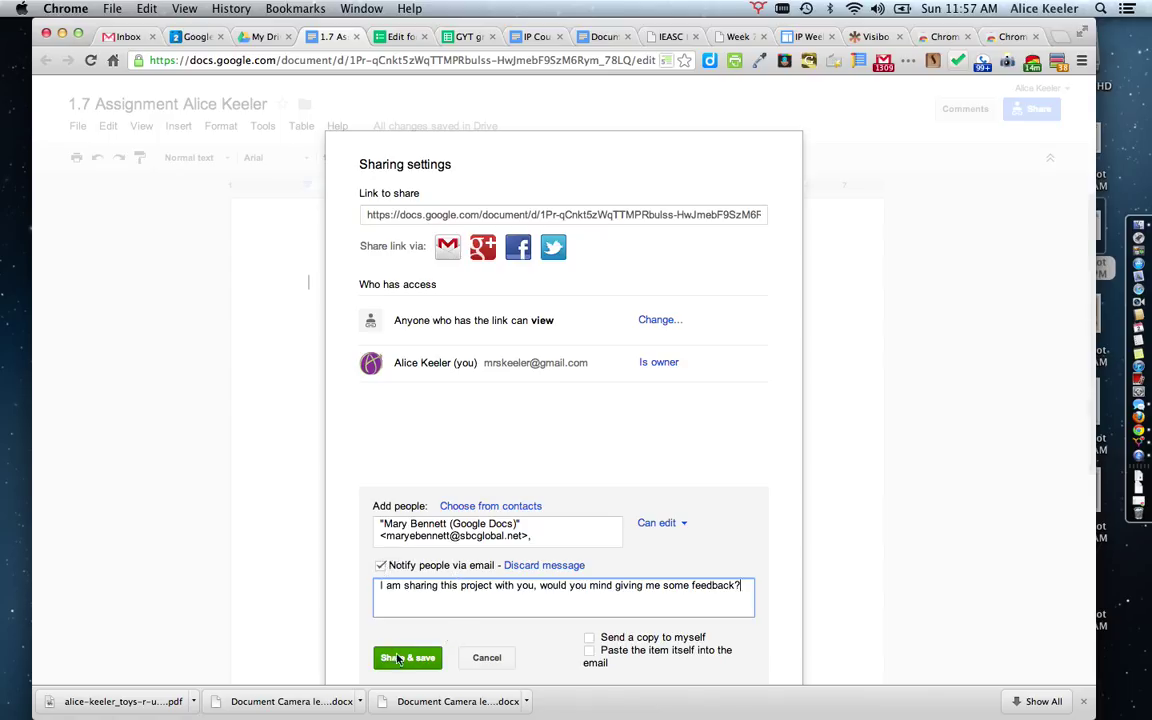
Step: Share and save the invitation, then close the sharing settings
left_click(382, 567)
left_click(395, 678)
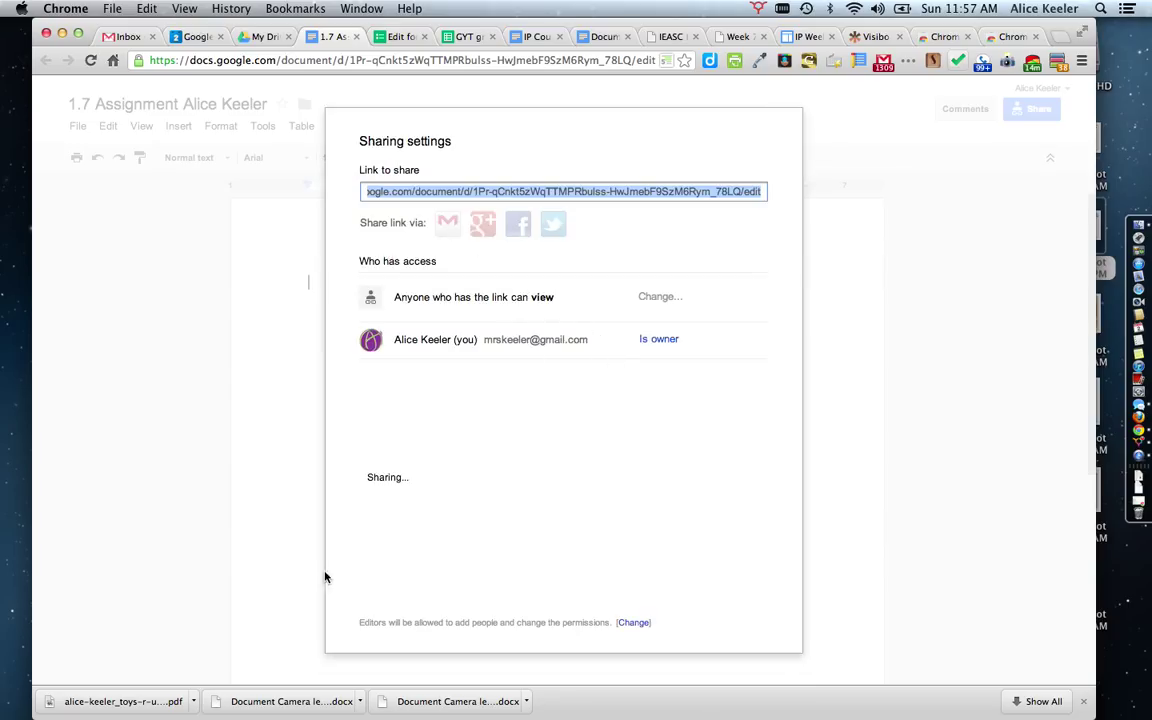
left_click(386, 565)
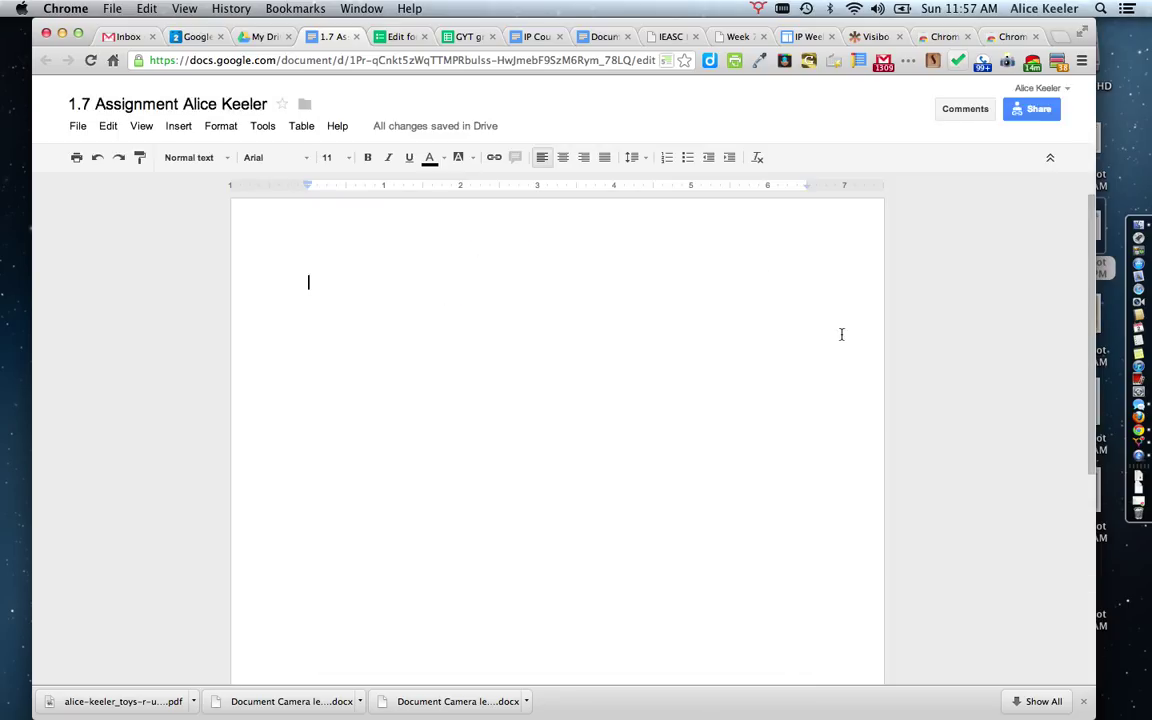